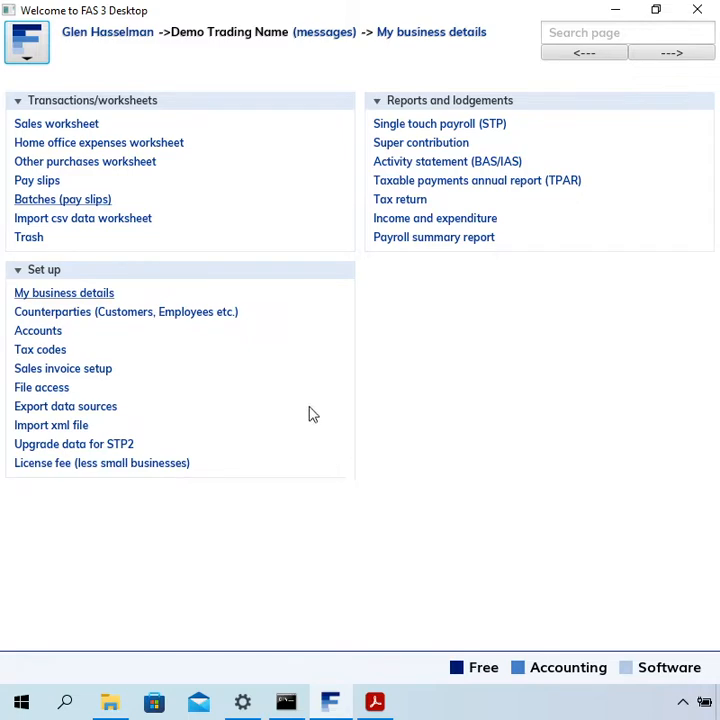
- Open the business details and copy the business management system ID from the advanced identifiers
left_click(57, 297)
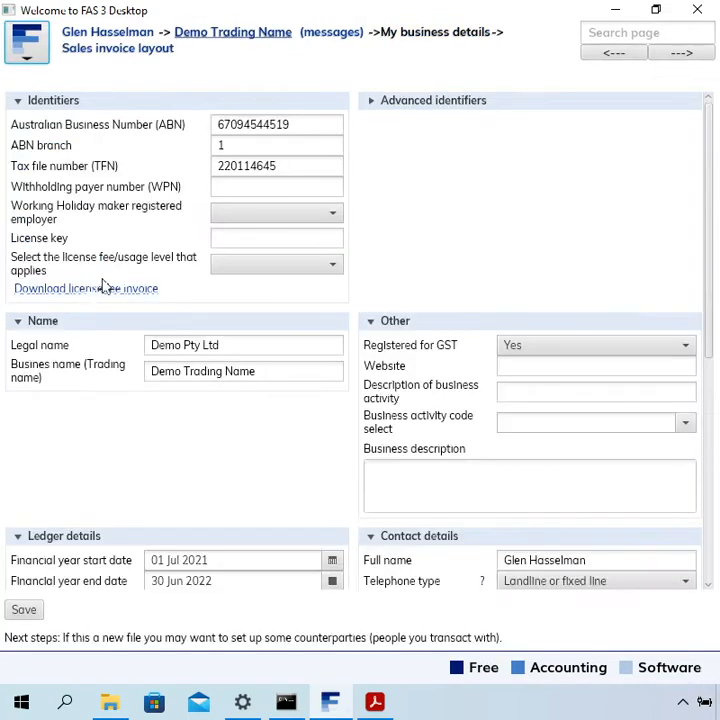
left_click(461, 109)
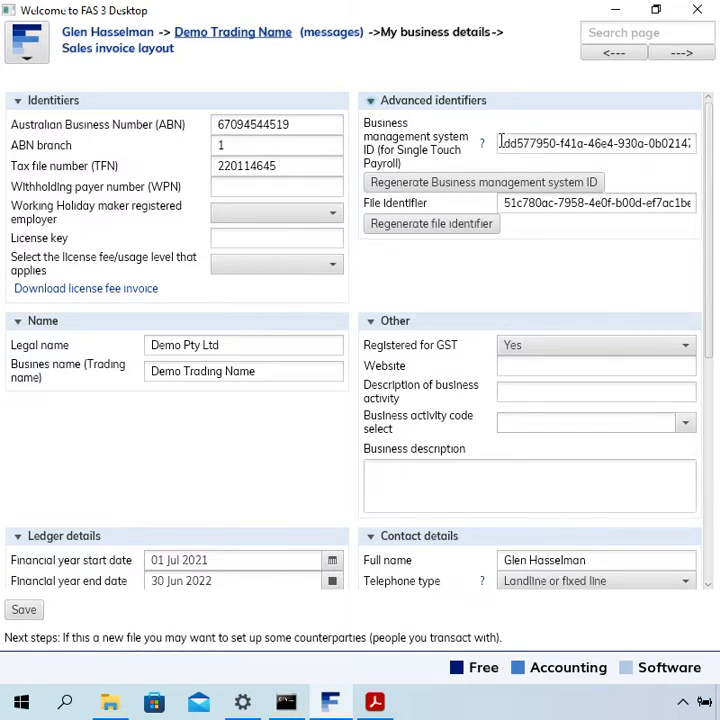
left_click_drag(503, 143, 690, 143)
key("ctrl+c")
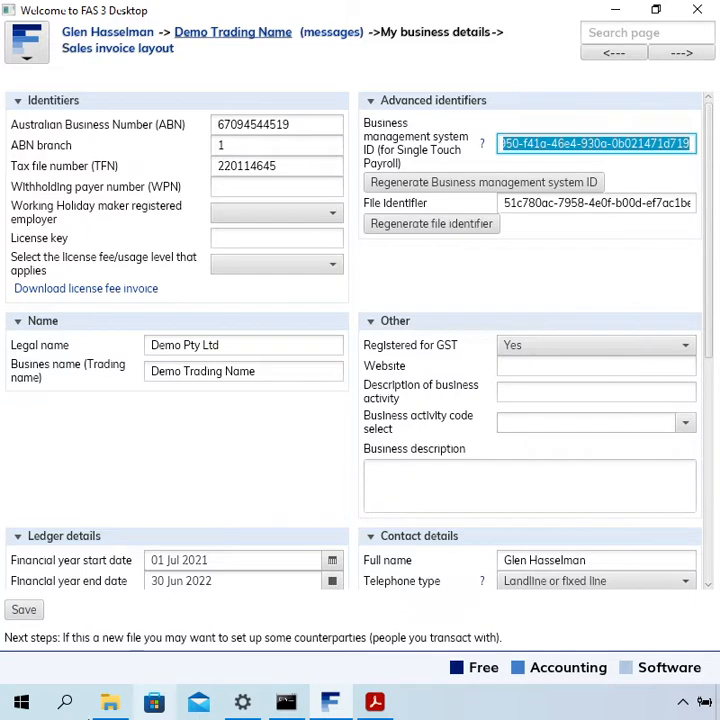
- Switch to Notepad, paste the copied business management system ID into a blank note, and set the note aside
left_click(64, 703)
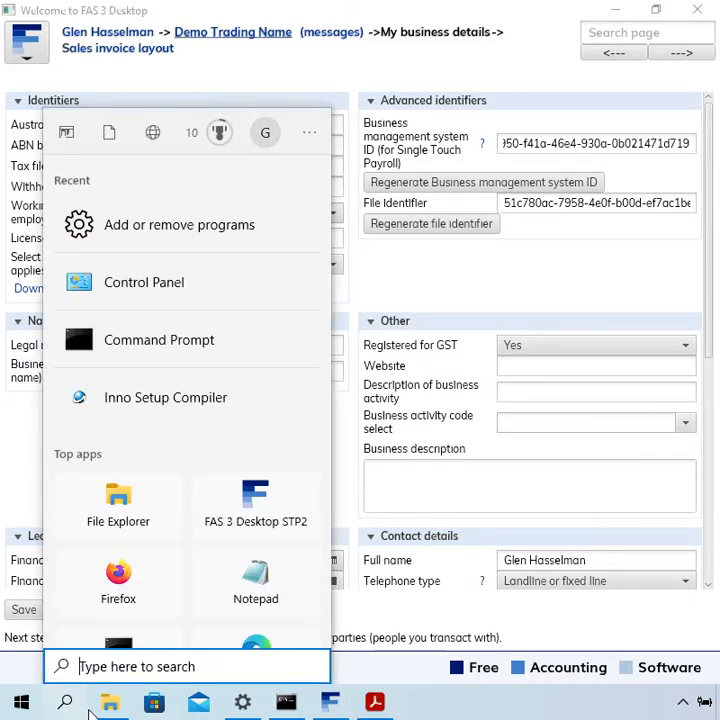
left_click(255, 580)
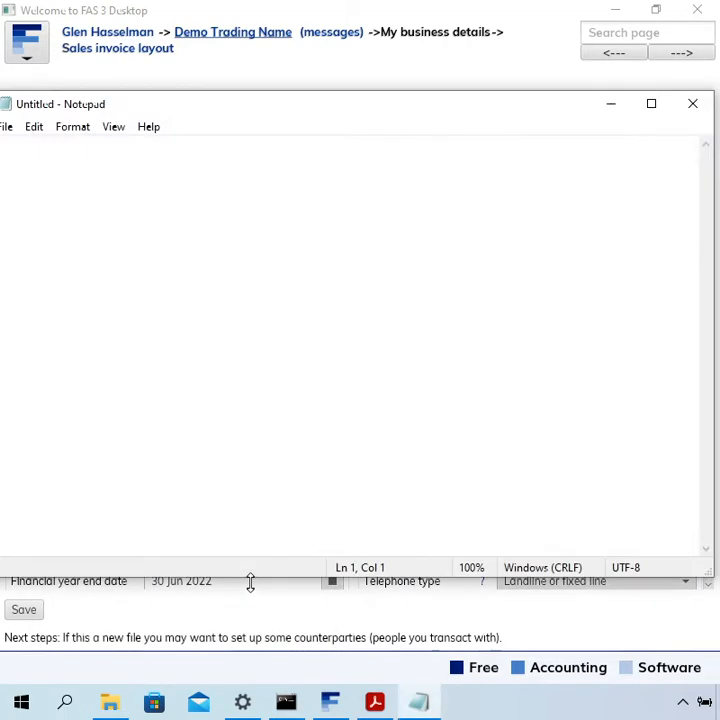
key("ctrl+v")
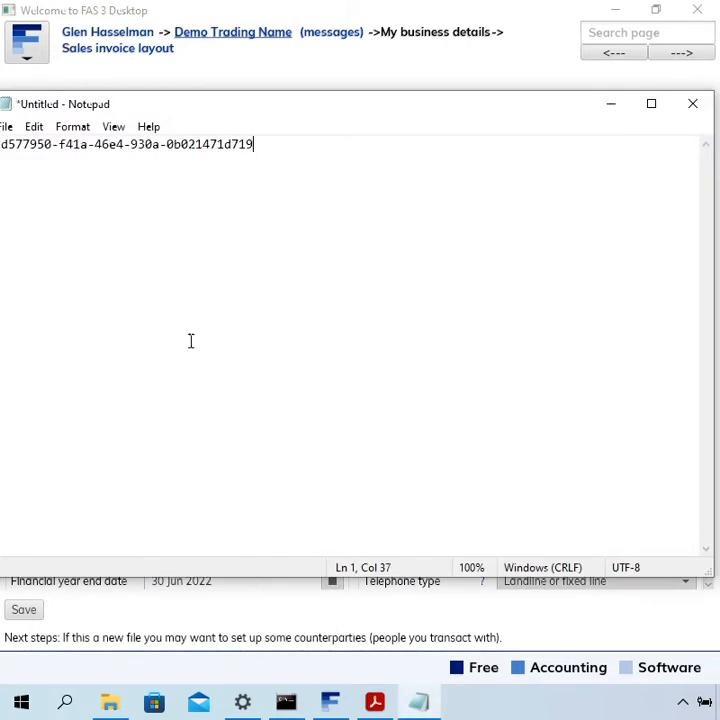
left_click(702, 101)
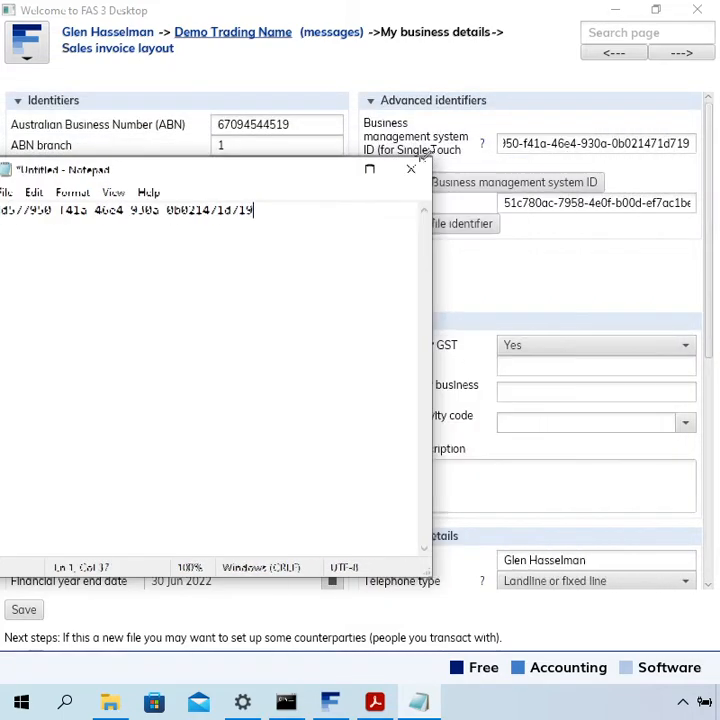
left_click_drag(225, 172, 350, 178)
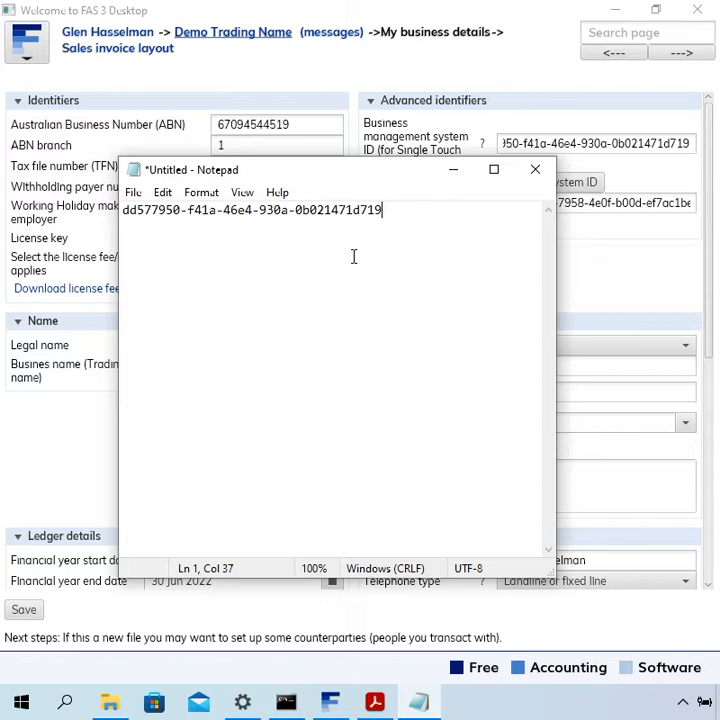
left_click(454, 172)
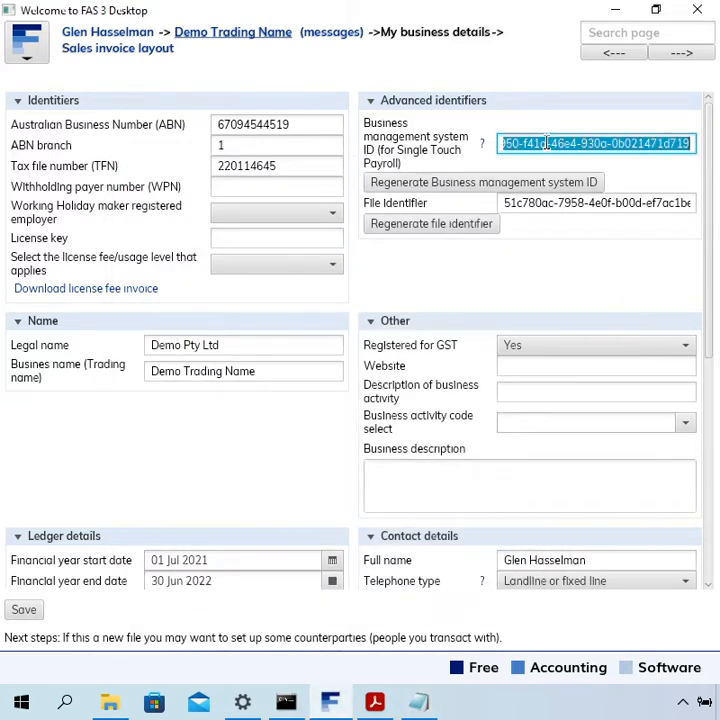
- Replace the business management system ID with 123 and save the business details
key("Delete")
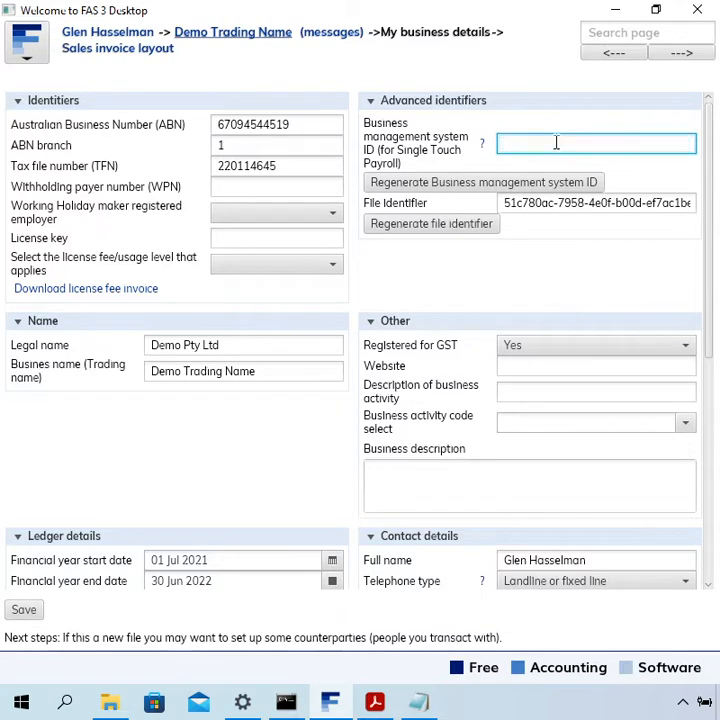
type("123")
left_click(33, 610)
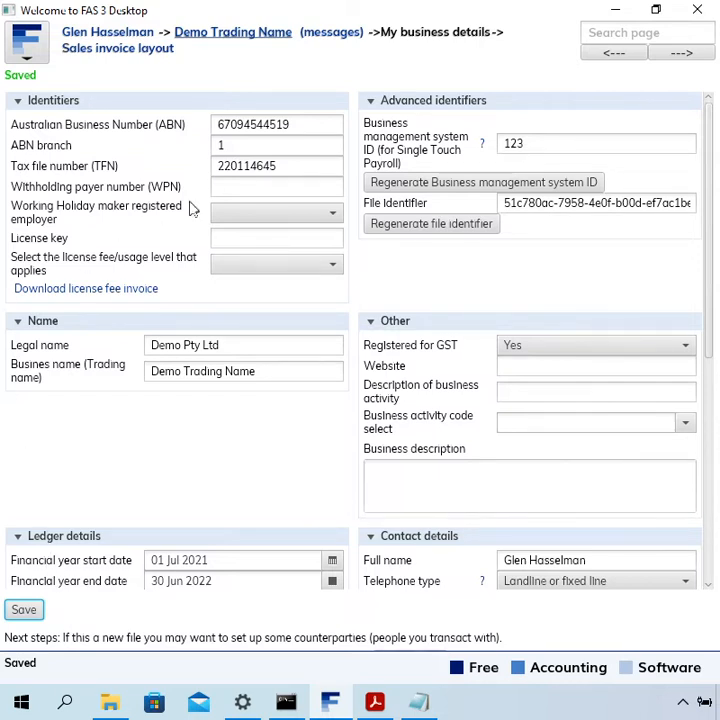
- Start a new pay slip batch for Demo Trading Name with the description "Update BMS ID"
left_click(231, 35)
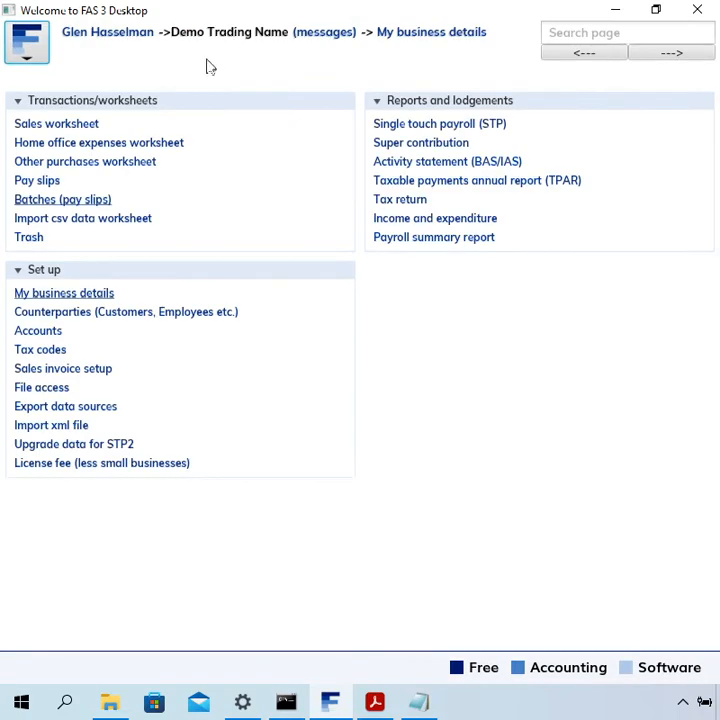
left_click(91, 201)
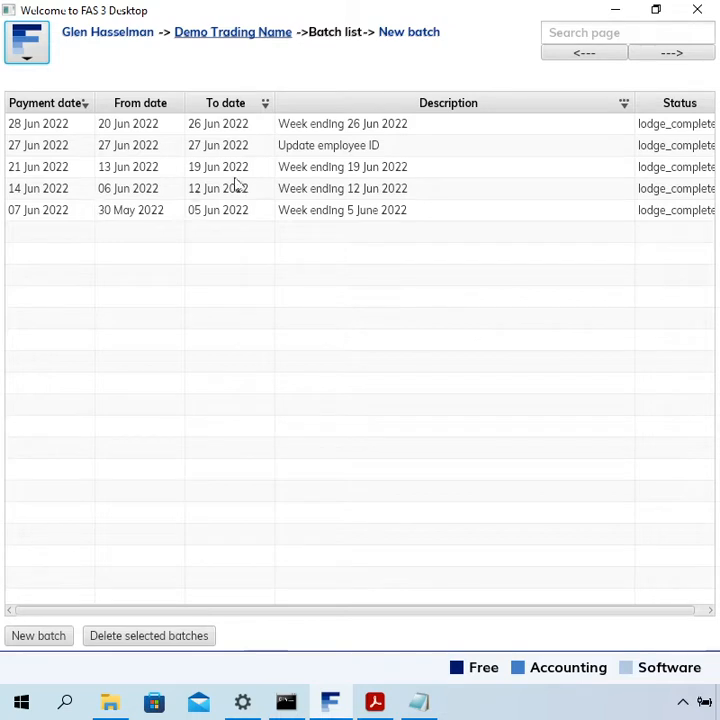
left_click(422, 36)
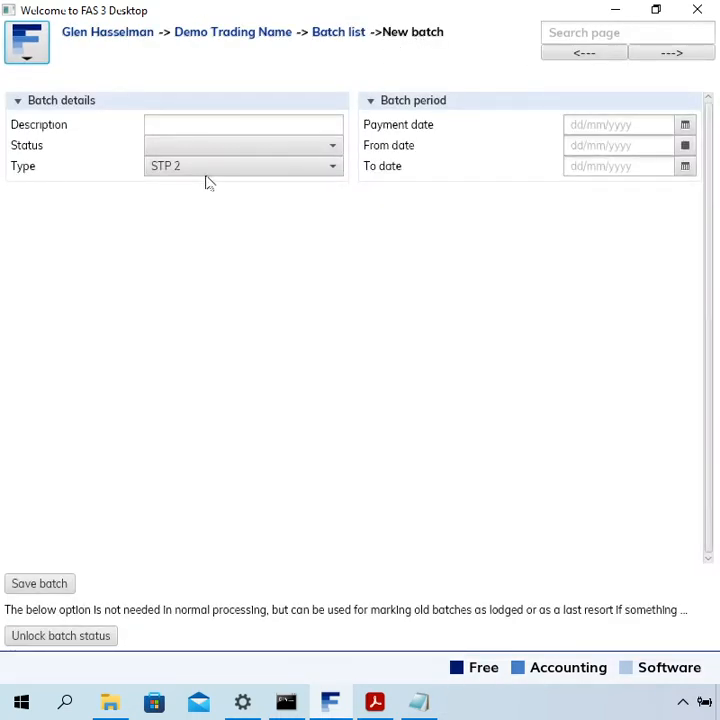
left_click(214, 125)
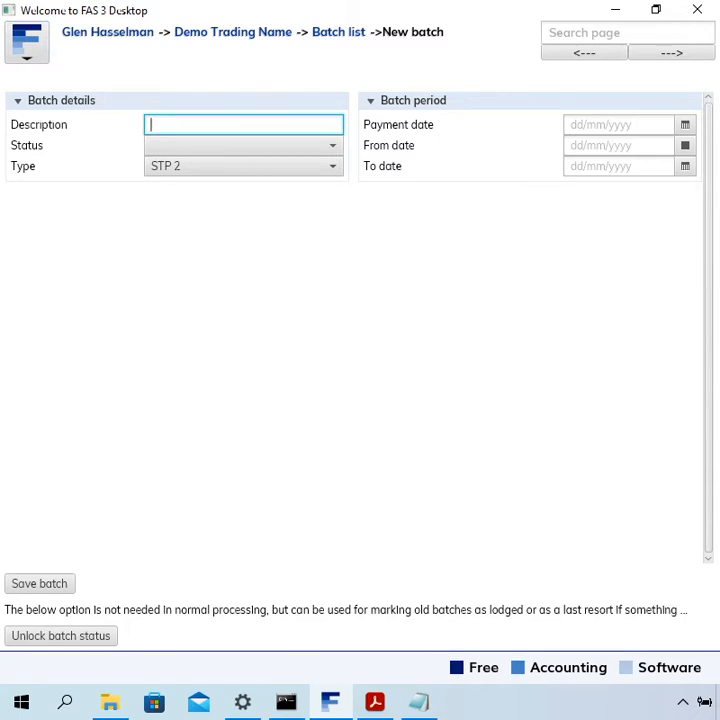
type("Update BMS ID")
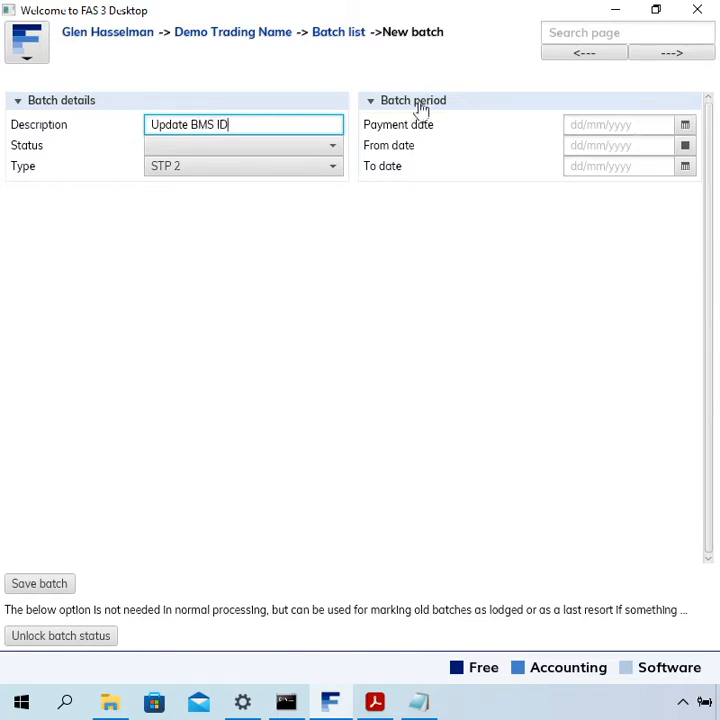
- Set the batch's payment, from and to dates to 27 Jun 2022 and save the batch
left_click(685, 128)
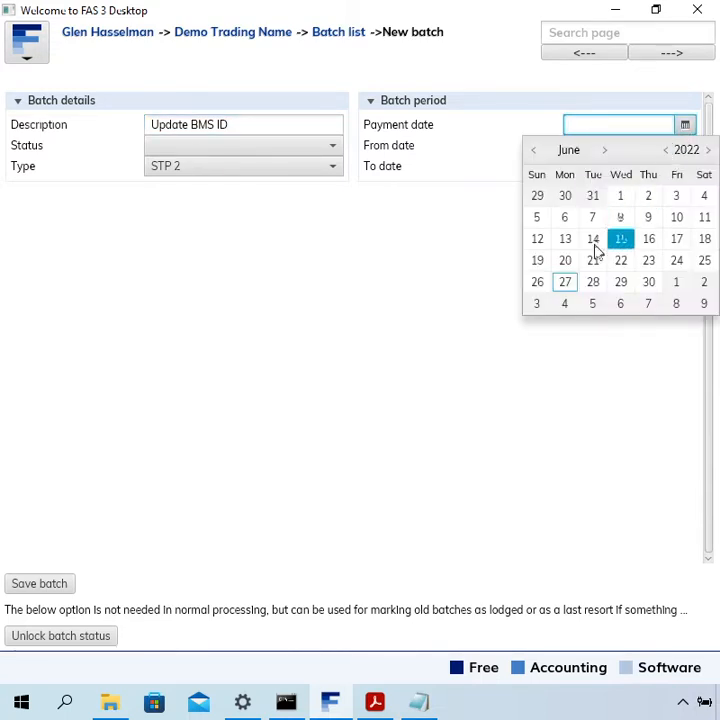
left_click(565, 282)
left_click(683, 147)
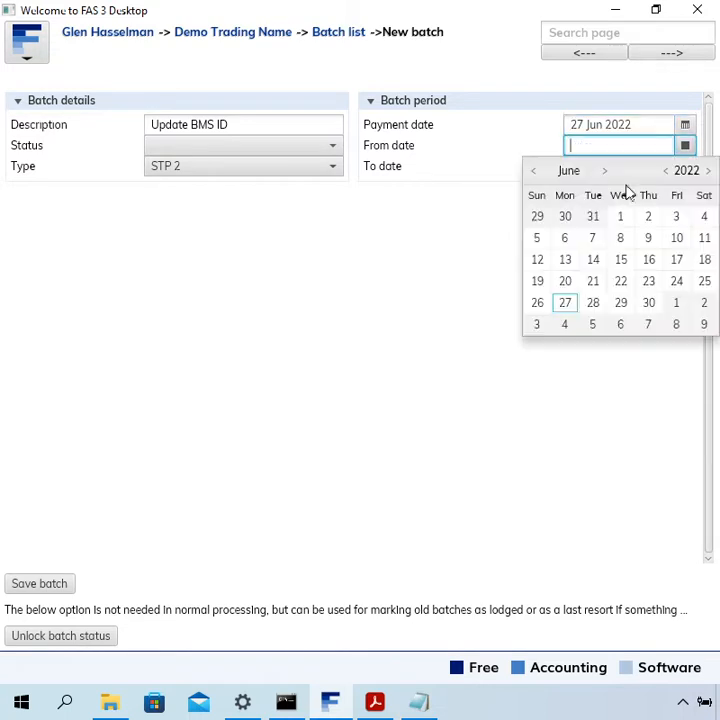
left_click(565, 301)
left_click(685, 167)
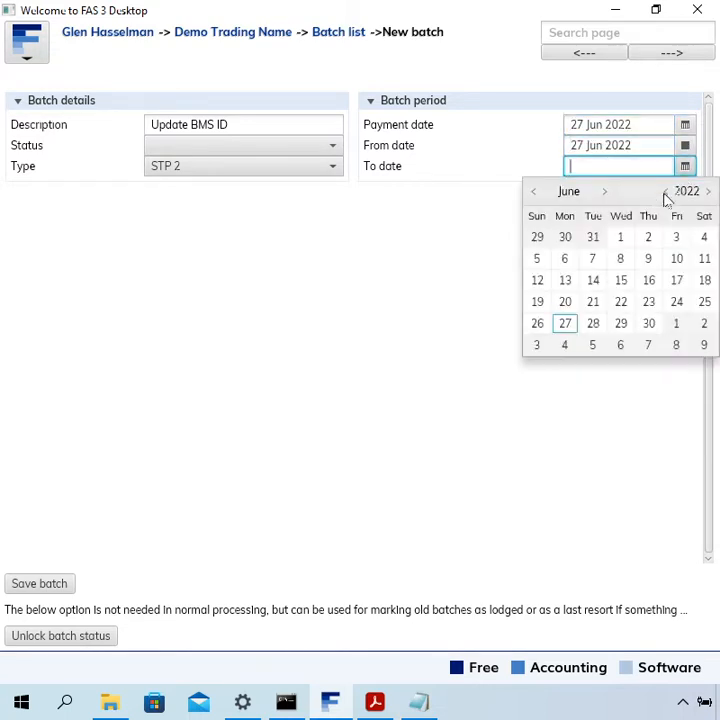
left_click(577, 325)
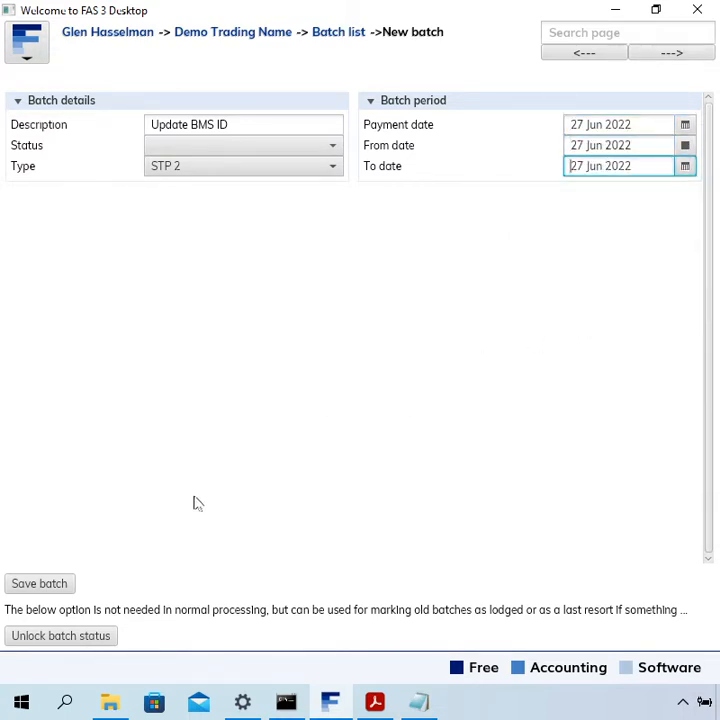
left_click(53, 588)
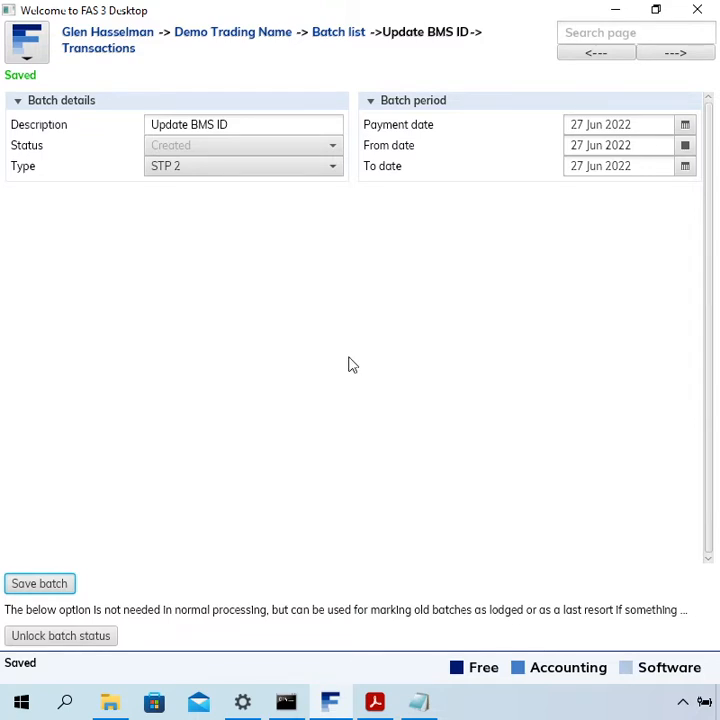
- Create a new pay slip in the Update BMS ID batch and choose the employee as its counterparty
left_click(100, 54)
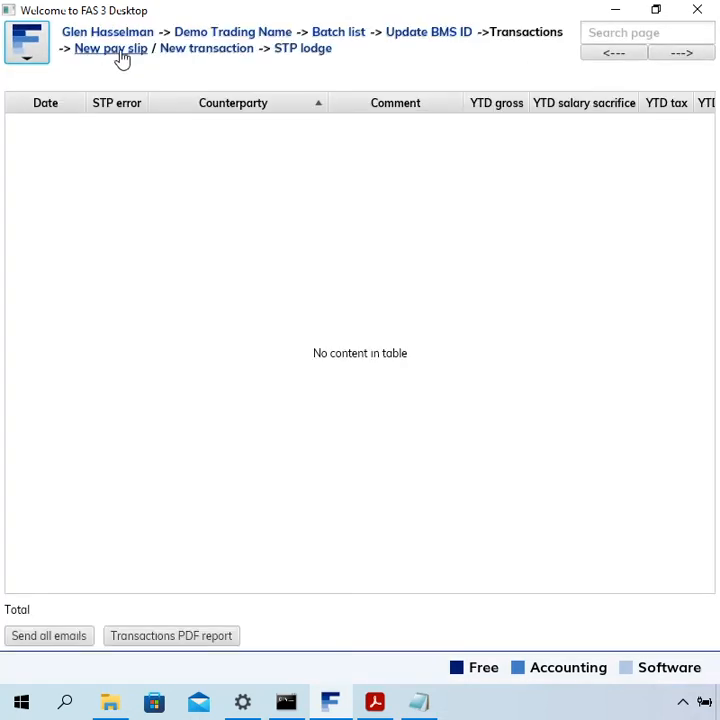
left_click(132, 50)
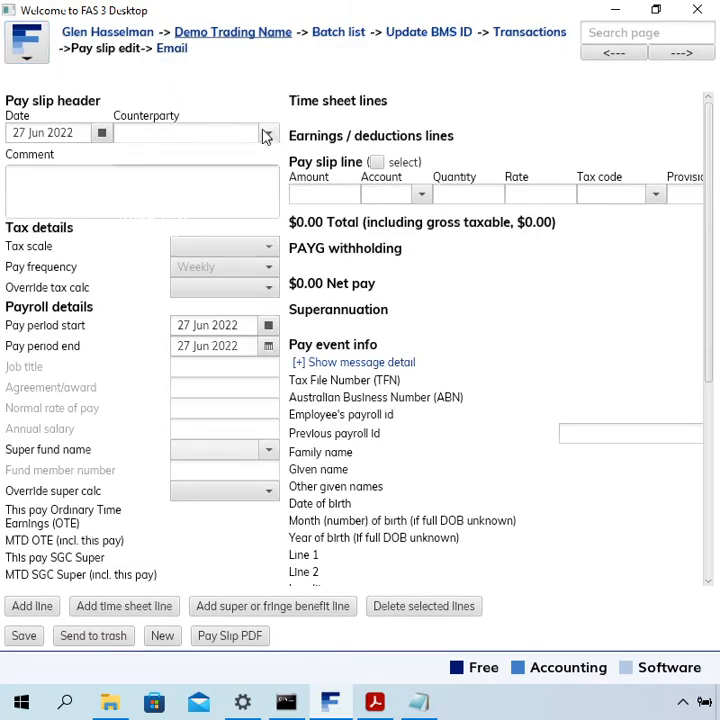
left_click(267, 134)
left_click(206, 178)
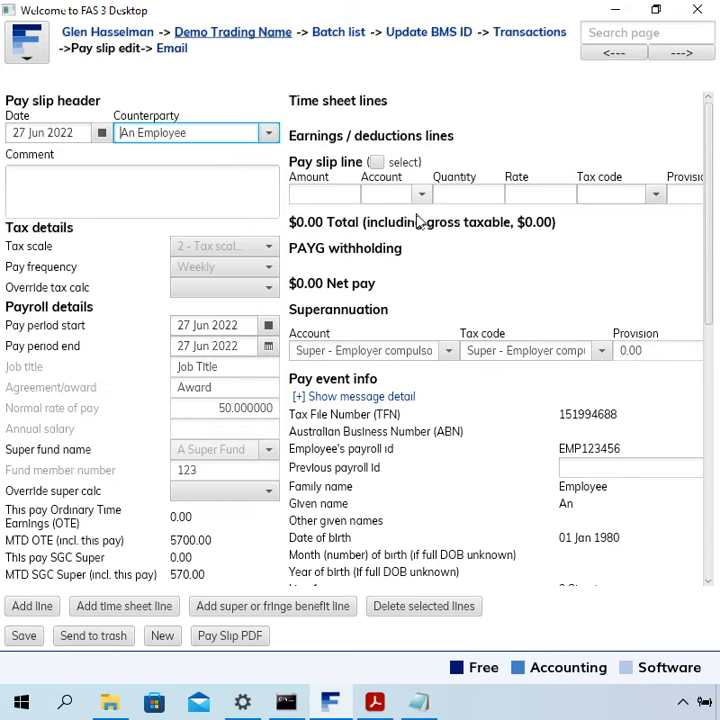
- Delete the blank earnings line from the pay slip, check the year-to-date amounts, and save it
left_click(375, 162)
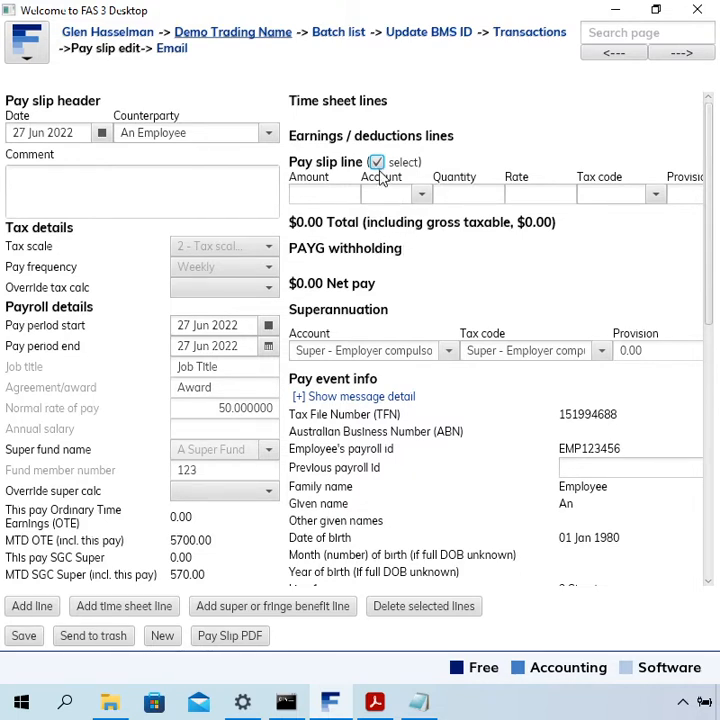
left_click(444, 604)
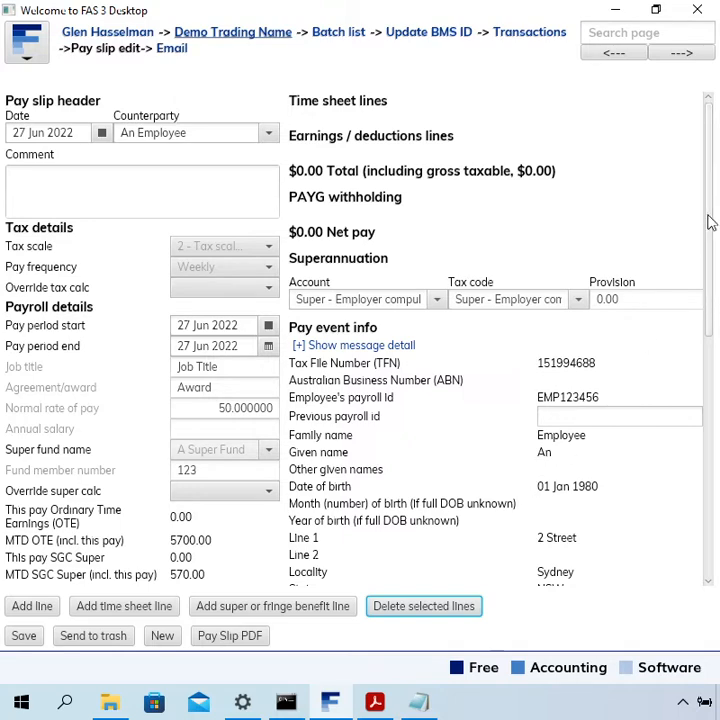
left_click_drag(710, 222, 712, 501)
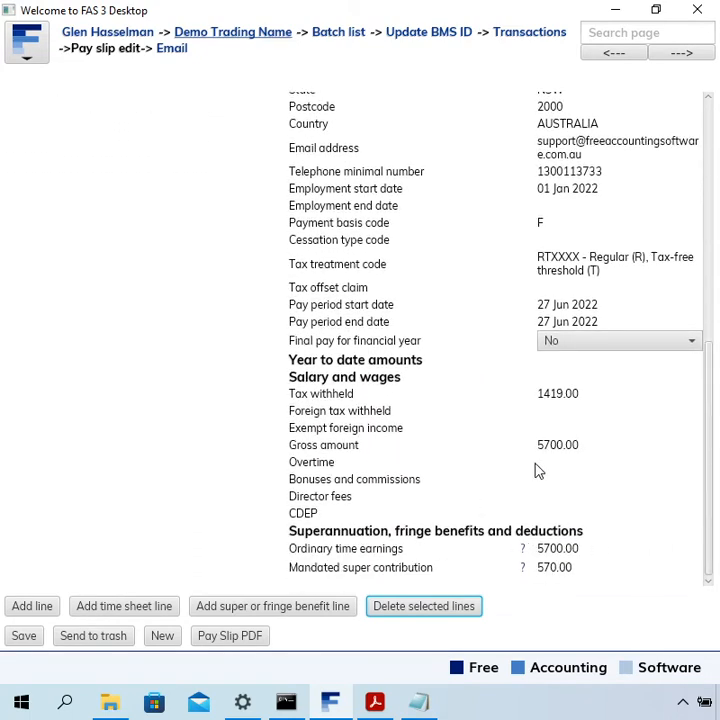
left_click(28, 644)
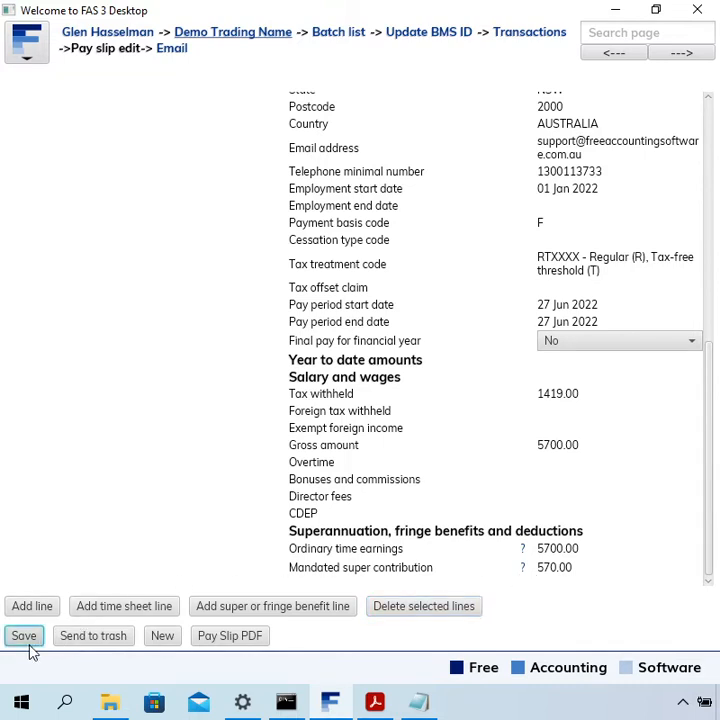
- Open the batch's STP lodgement and enter the old business management system ID kept in Notepad as the previous system ID
left_click(523, 40)
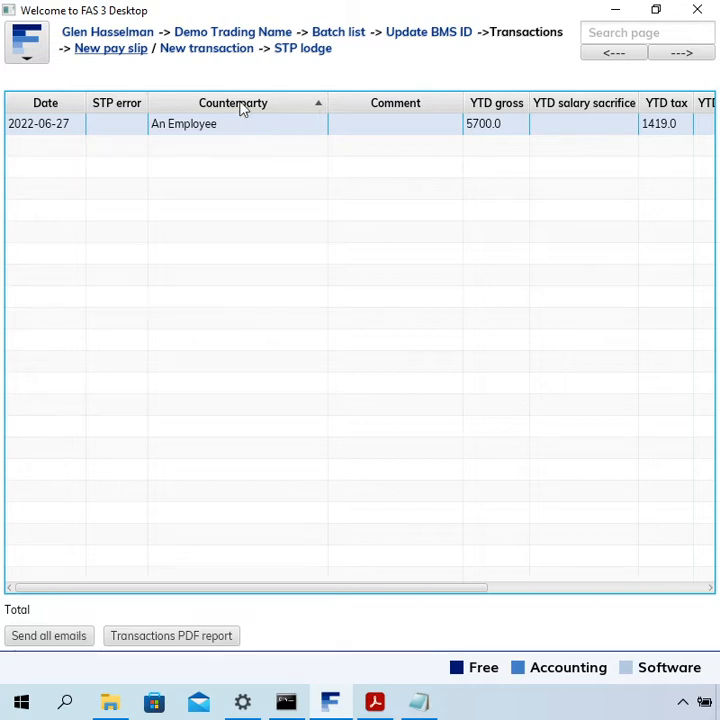
left_click(306, 52)
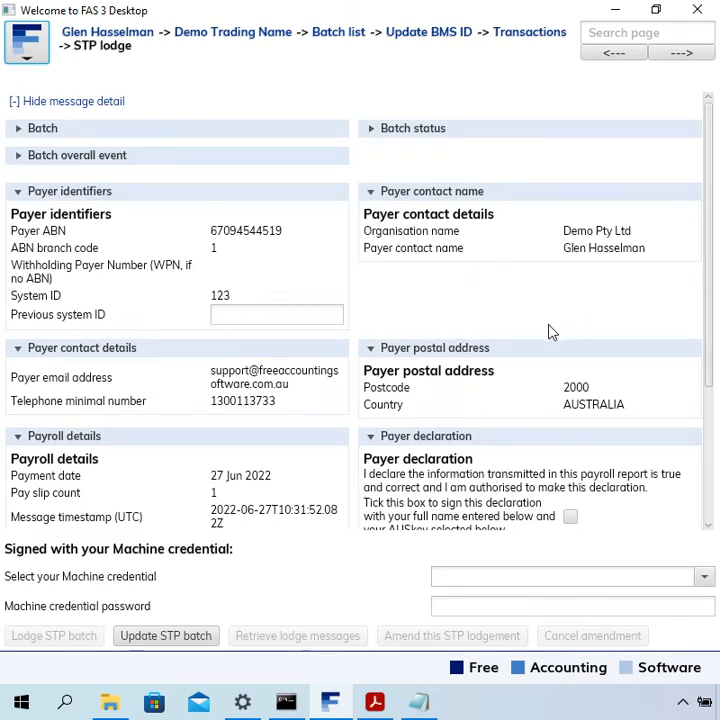
left_click(247, 316)
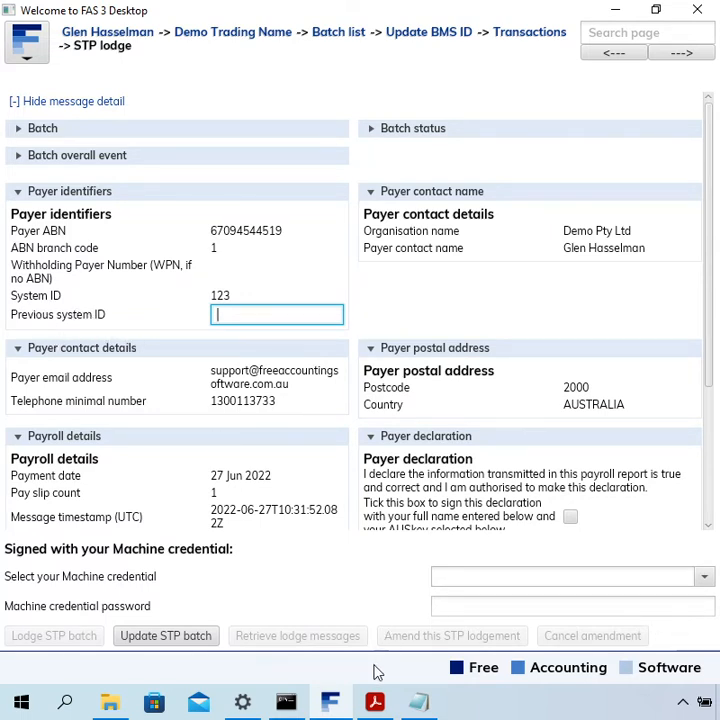
left_click(420, 704)
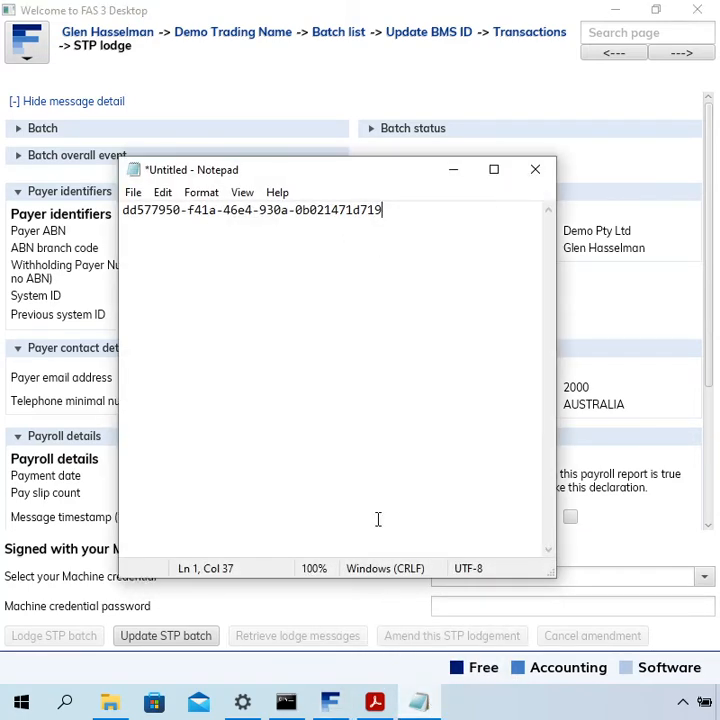
left_click_drag(431, 235, 124, 210)
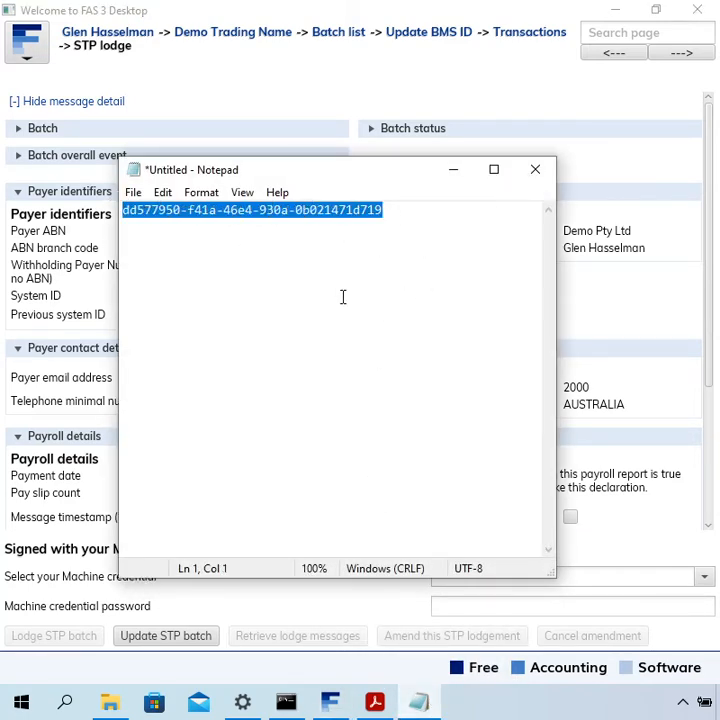
left_click(455, 175)
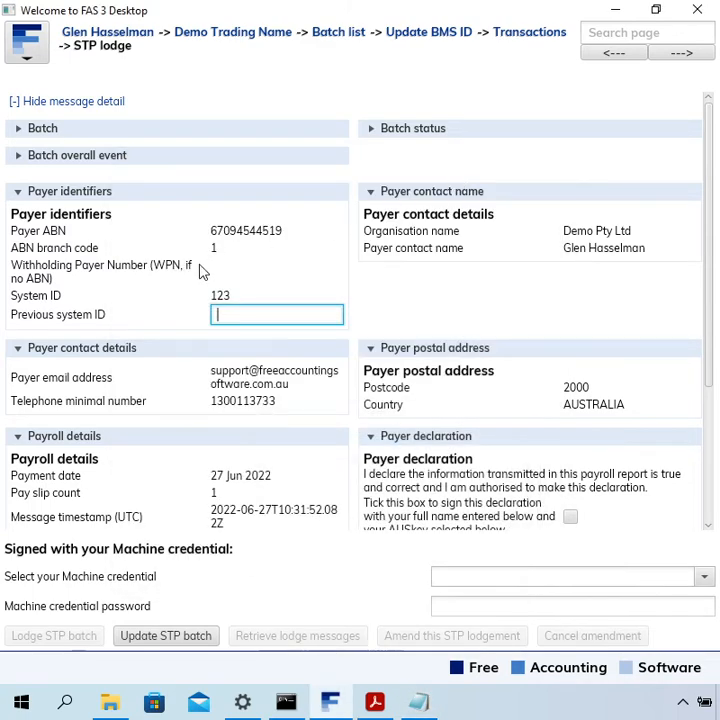
key("ctrl+v")
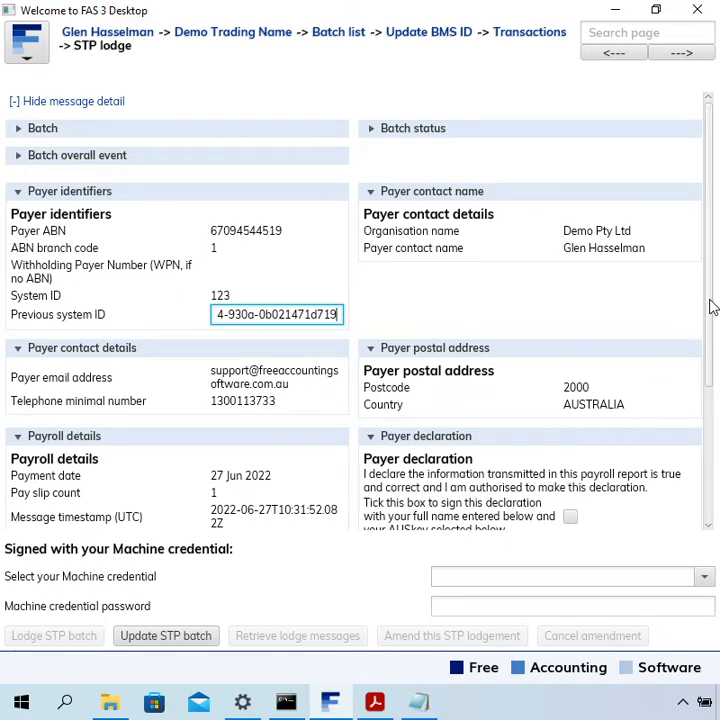
- Sign the payer declaration, select the machine credential, enter its password, and lodge the batch as an STP update
left_click_drag(712, 305, 675, 461)
left_click(571, 316)
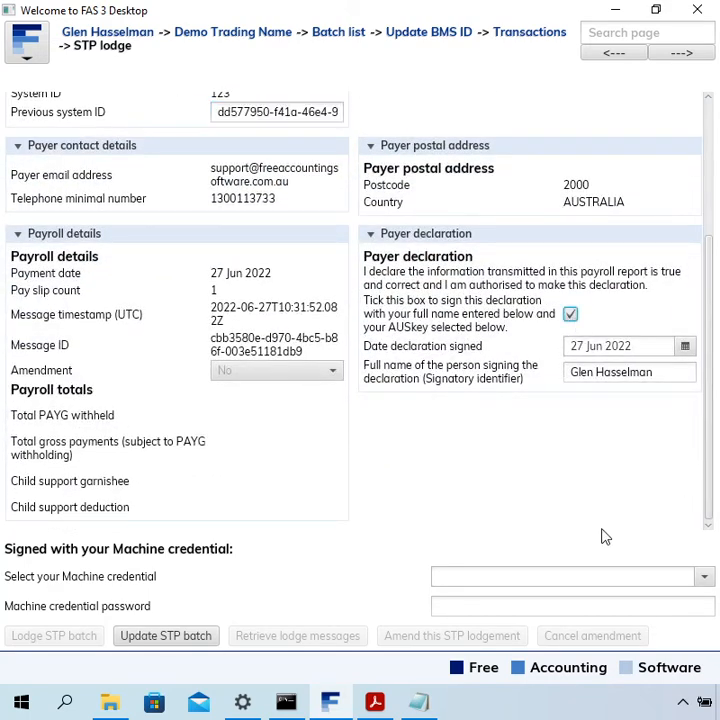
left_click(563, 573)
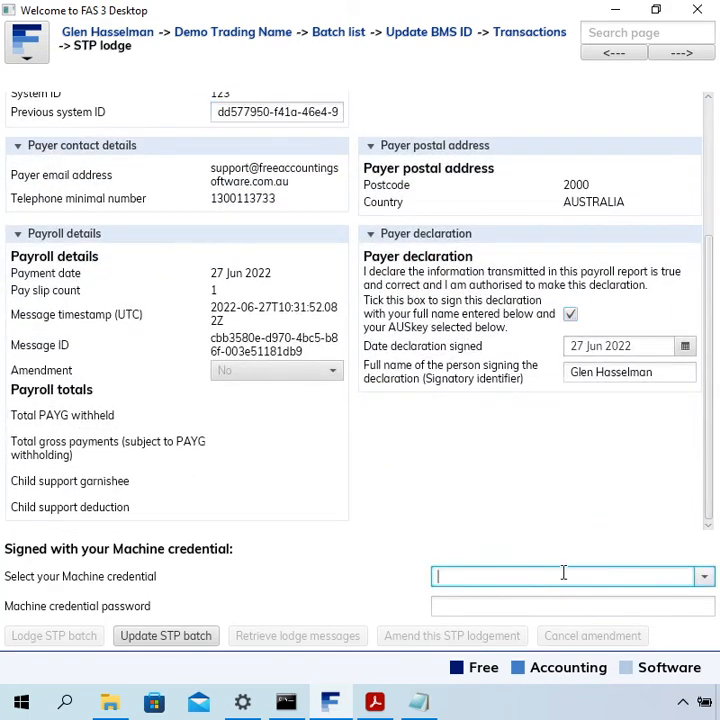
key("Down")
key("Tab")
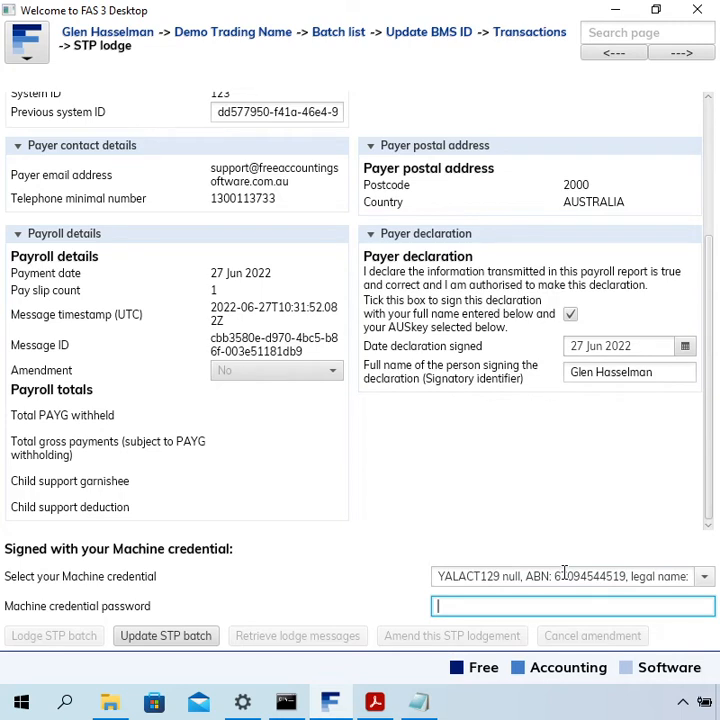
type("**********")
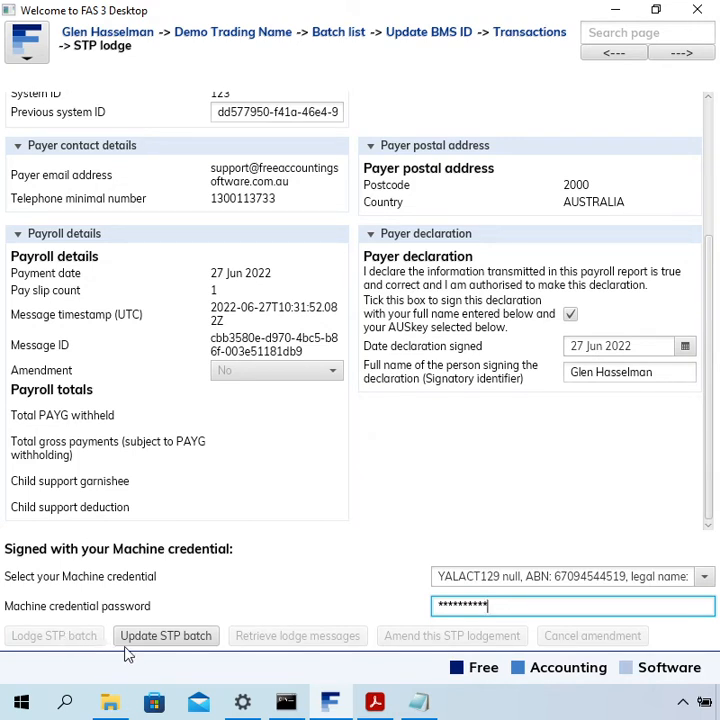
left_click(170, 647)
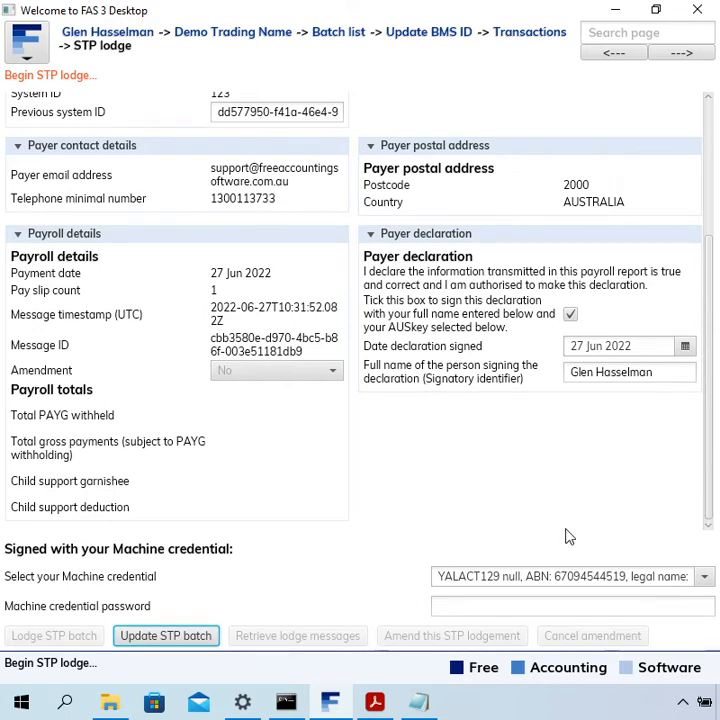
left_click_drag(707, 490, 699, 169)
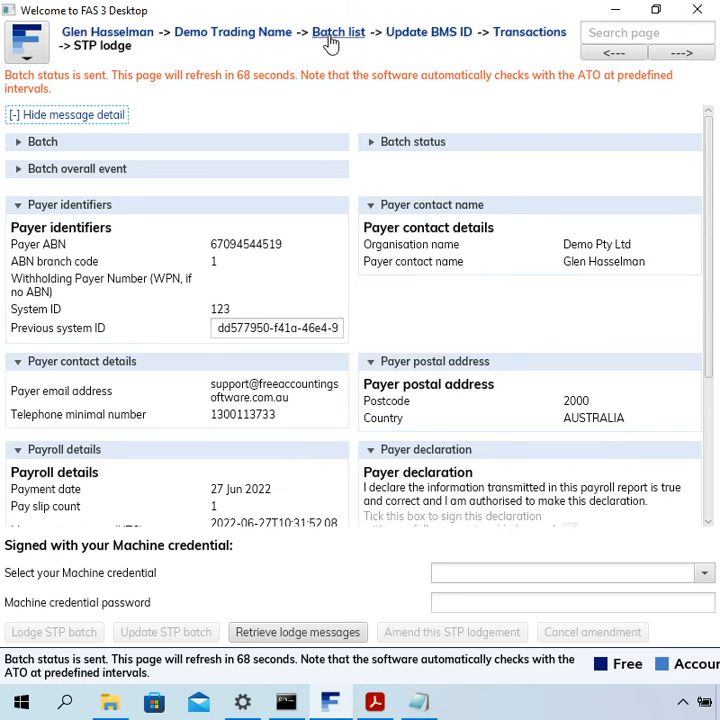
- Open the employee's pay slip from the batch transactions and export it as a PDF named Pay_slip_Demo_Trading_Name-3
left_click(547, 36)
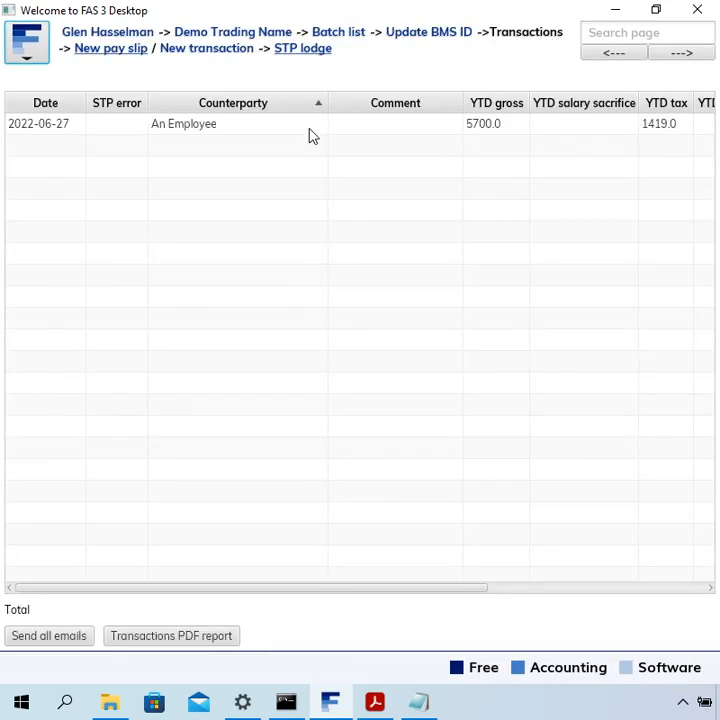
double_click(310, 135)
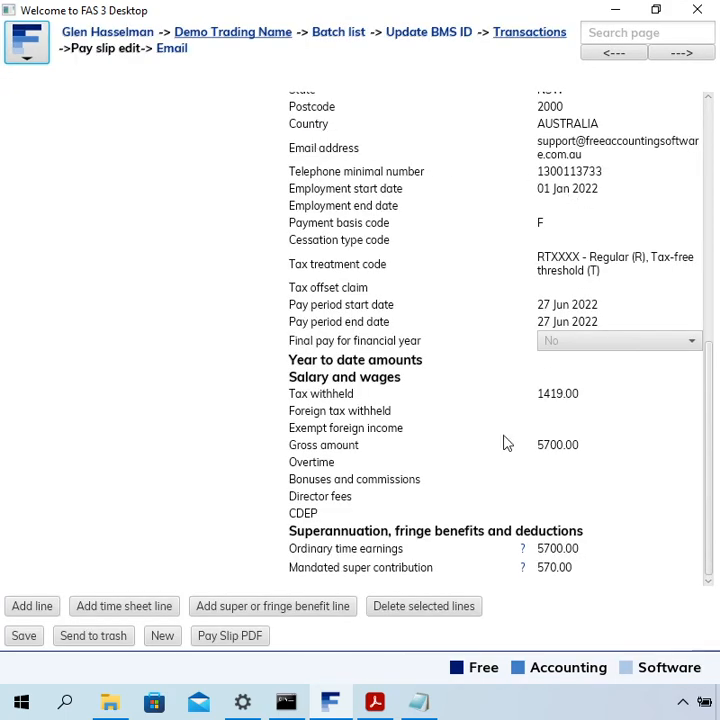
left_click(242, 640)
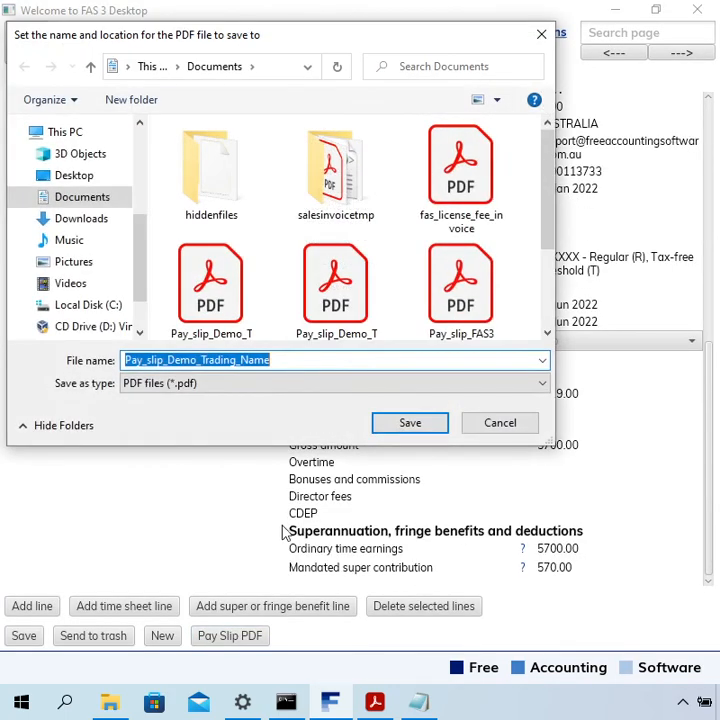
left_click(293, 359)
type("-3")
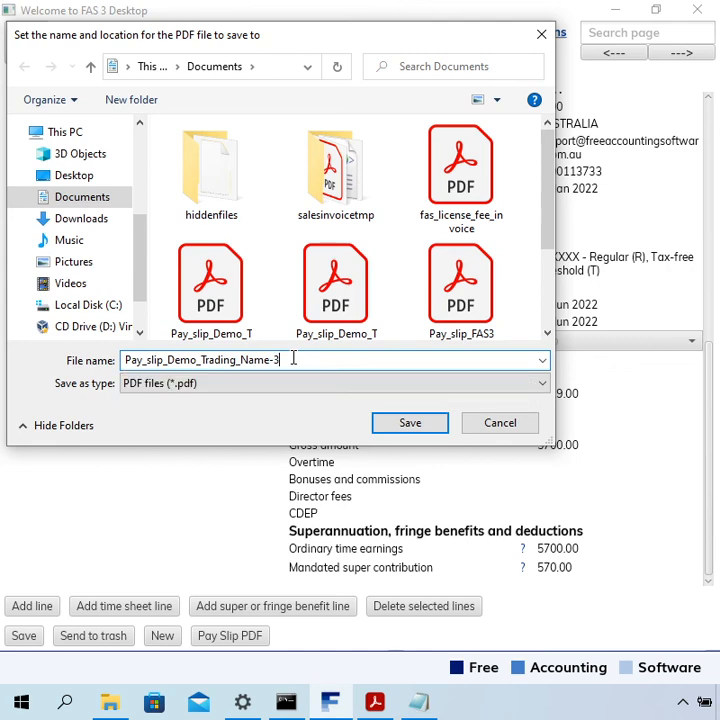
left_click(408, 426)
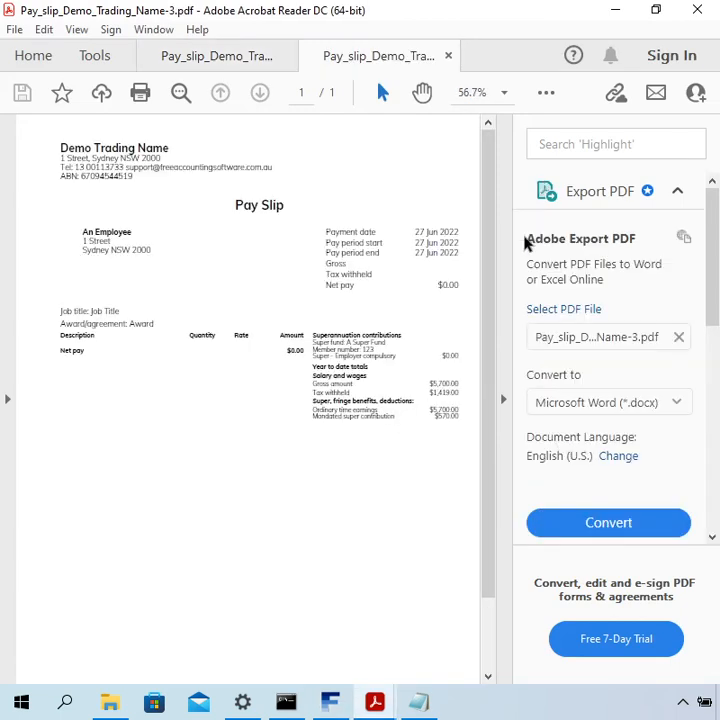
- Examine the BMS ID and employee ID in the footer of the exported pay slip PDF
left_click(503, 400)
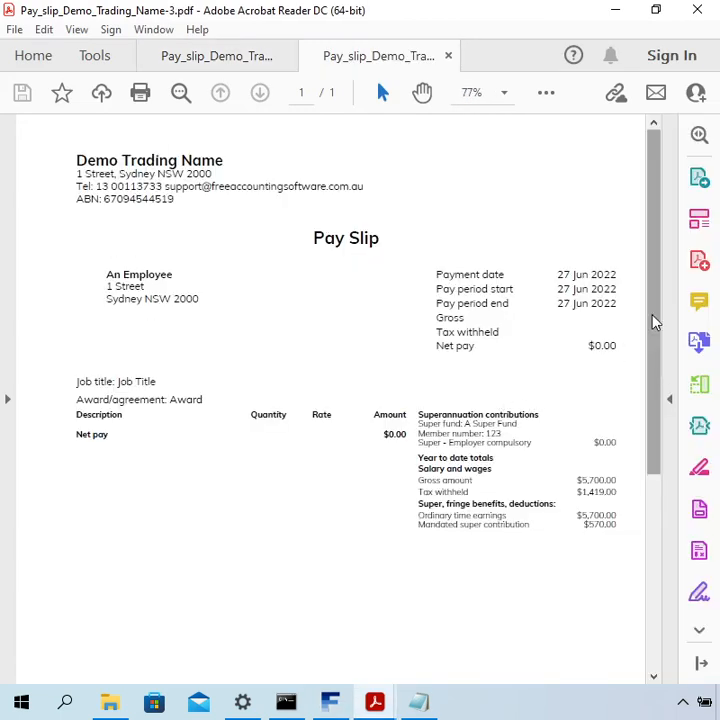
left_click_drag(654, 322, 670, 568)
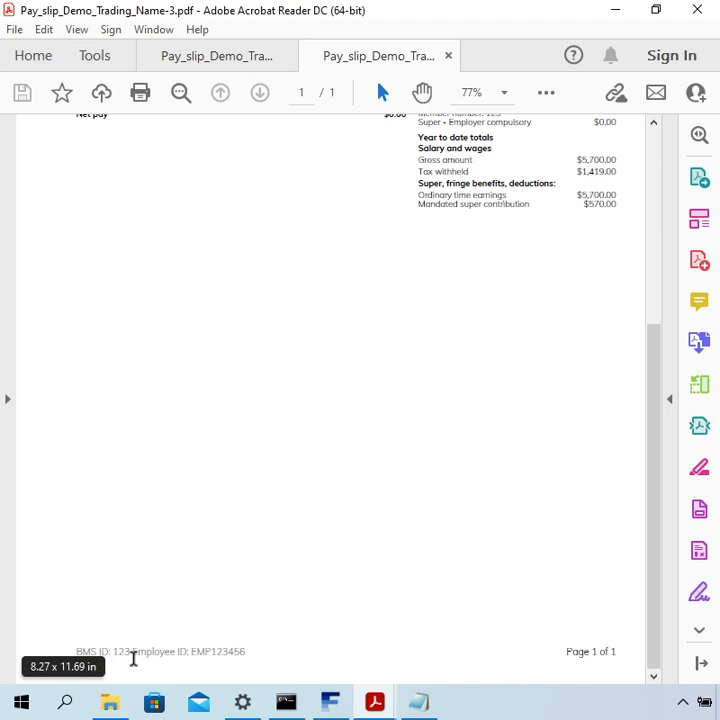
scroll(134, 661, "up", 4)
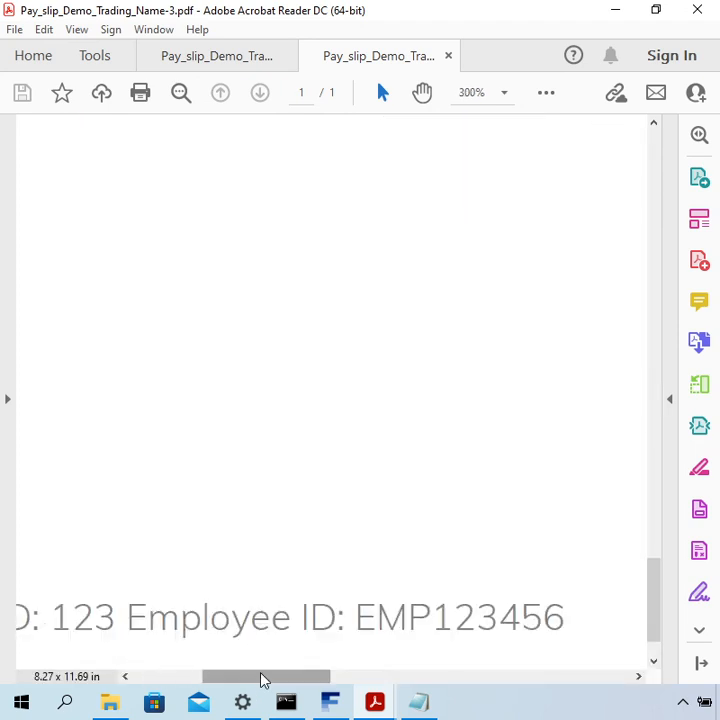
left_click_drag(262, 681, 230, 688)
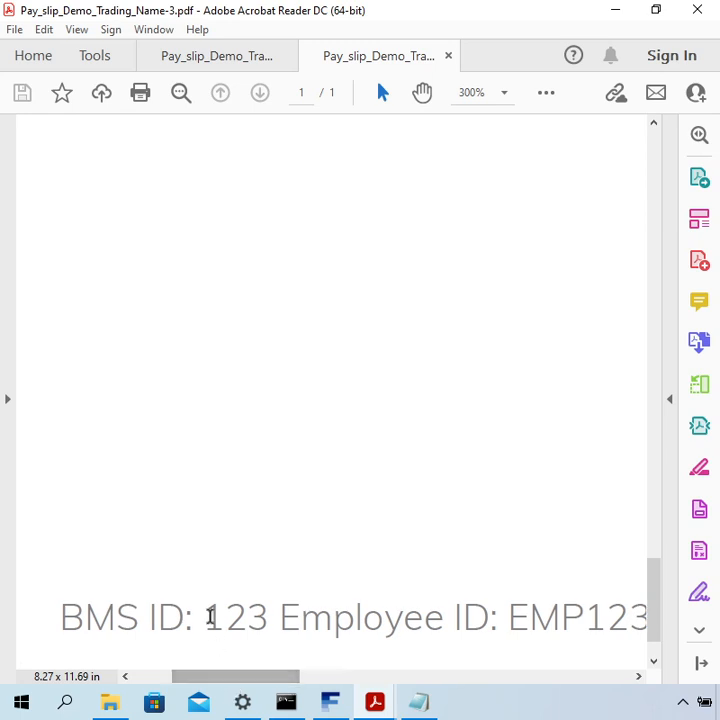
left_click_drag(204, 617, 259, 640)
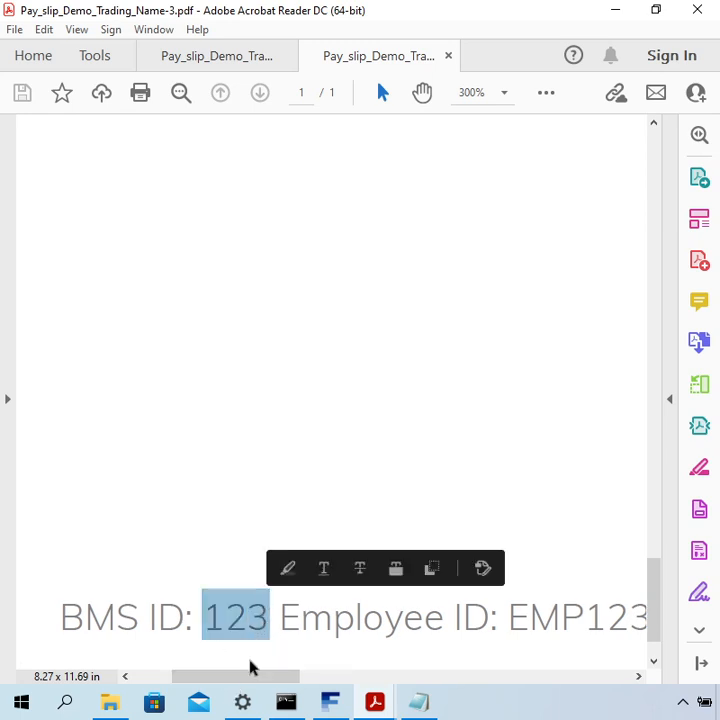
left_click(259, 650)
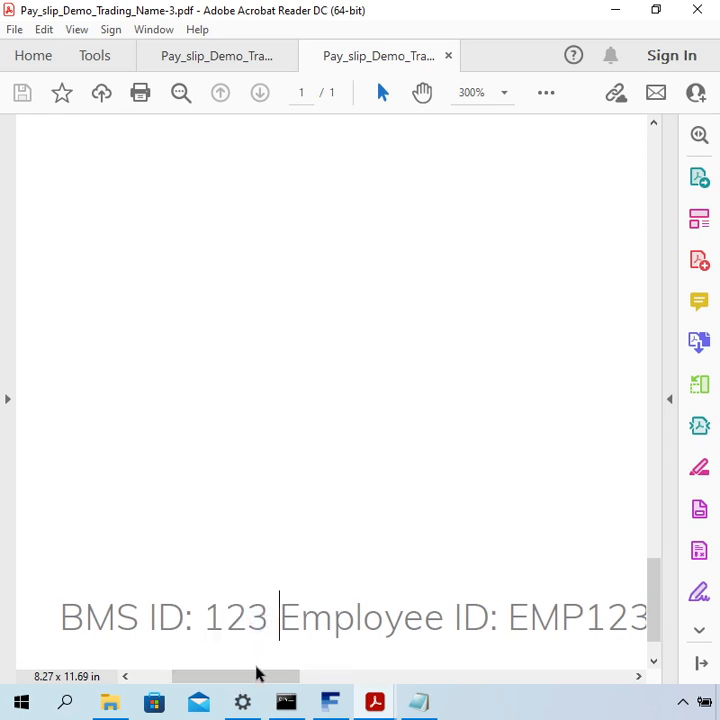
left_click_drag(257, 675, 313, 673)
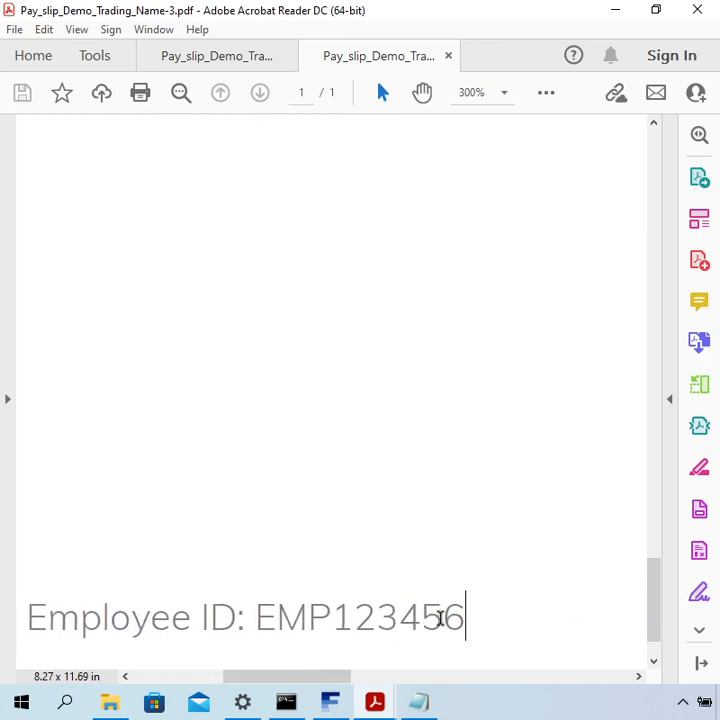
left_click_drag(463, 617, 272, 612)
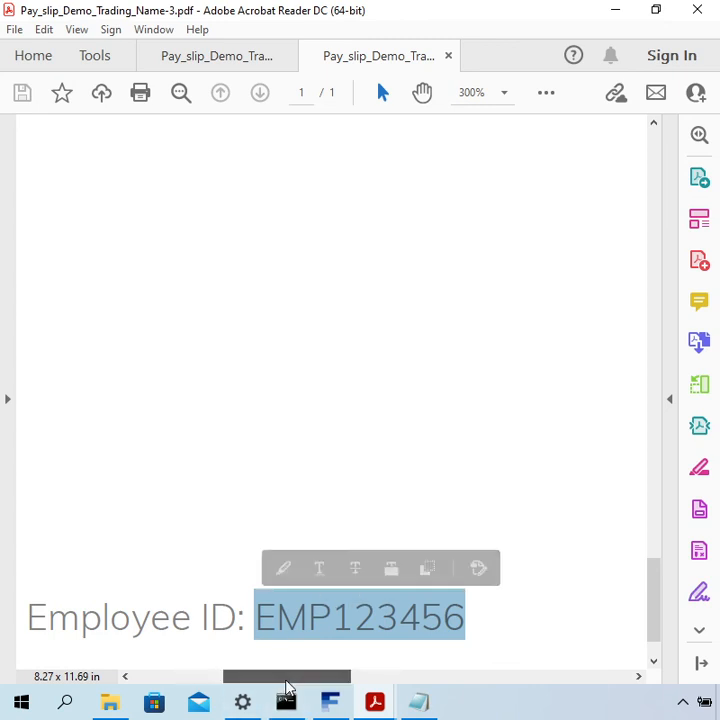
left_click_drag(289, 679, 249, 686)
left_click(430, 395)
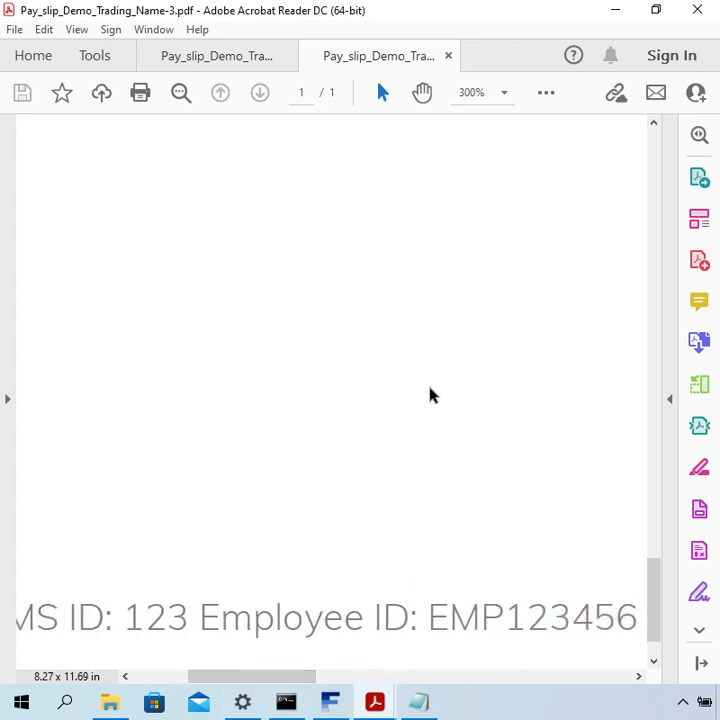